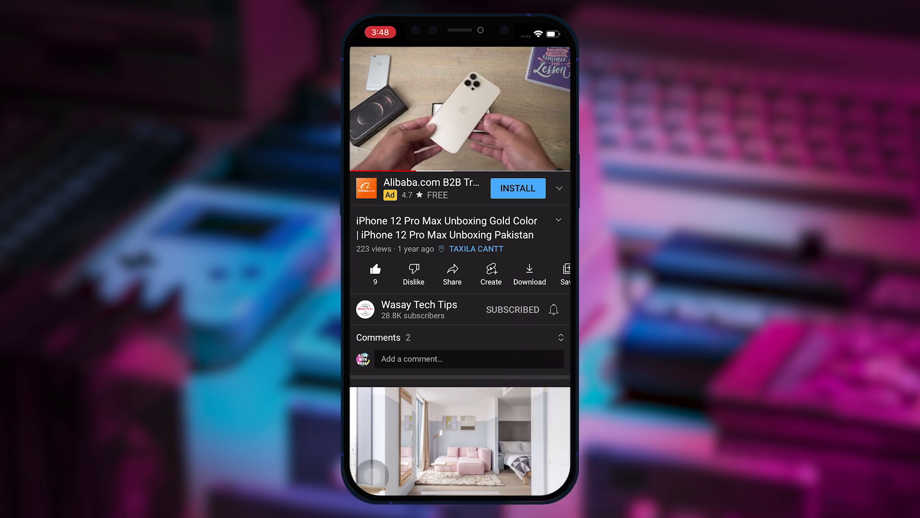
Turn on all channel notifications, then download HandBrake 1.9.2 for macOS from handbrake.fr
click(554, 310)
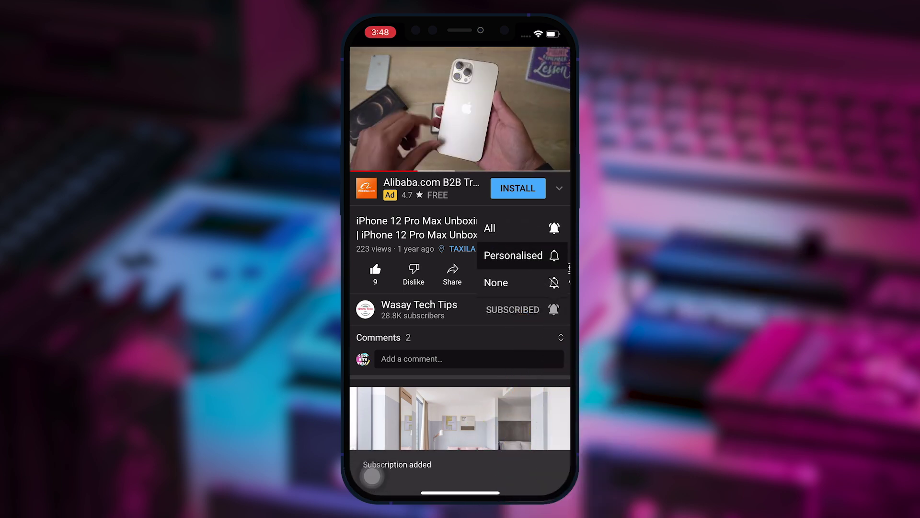
click(504, 227)
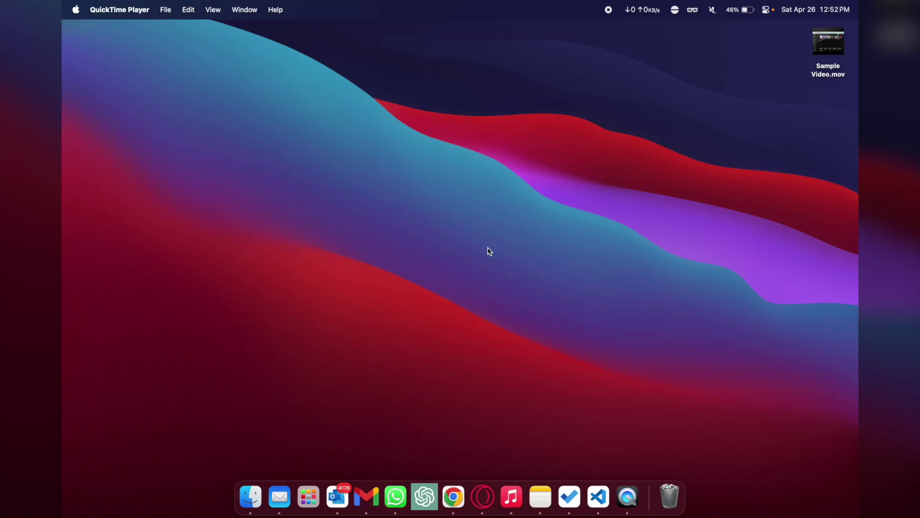
key(ctrl+Right)
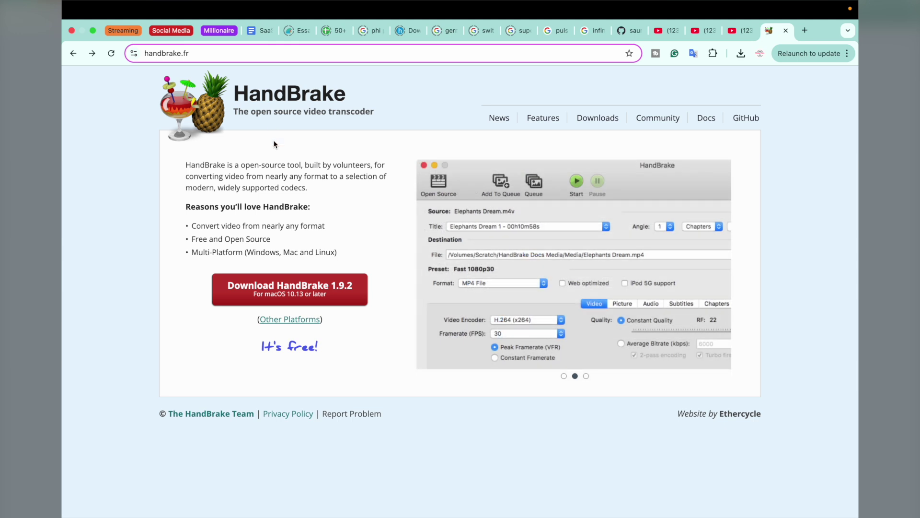
click(277, 299)
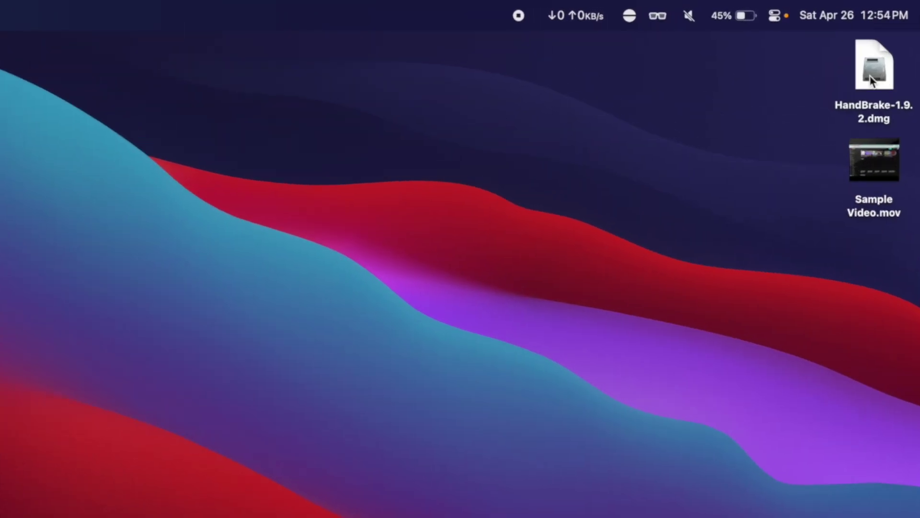
Mount the HandBrake disk image and copy HandBrake into the Applications folder
double_click(871, 81)
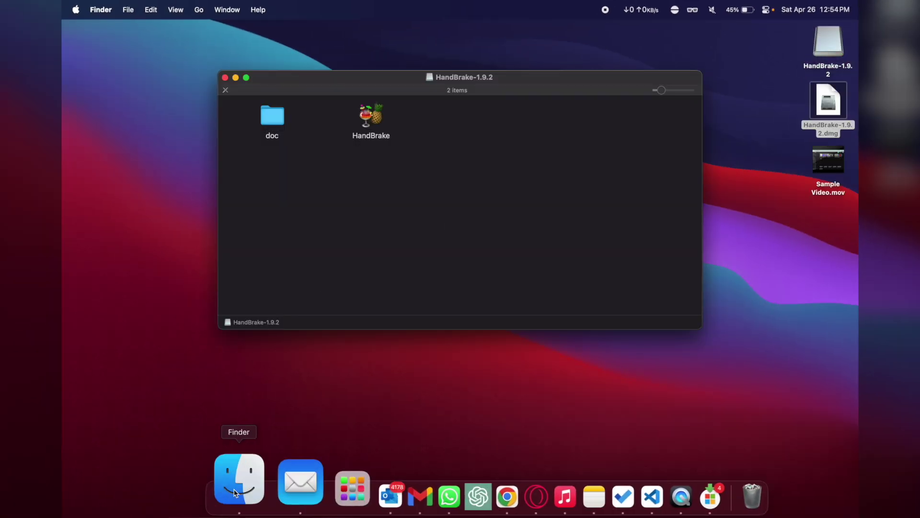
right_click(234, 493)
click(260, 235)
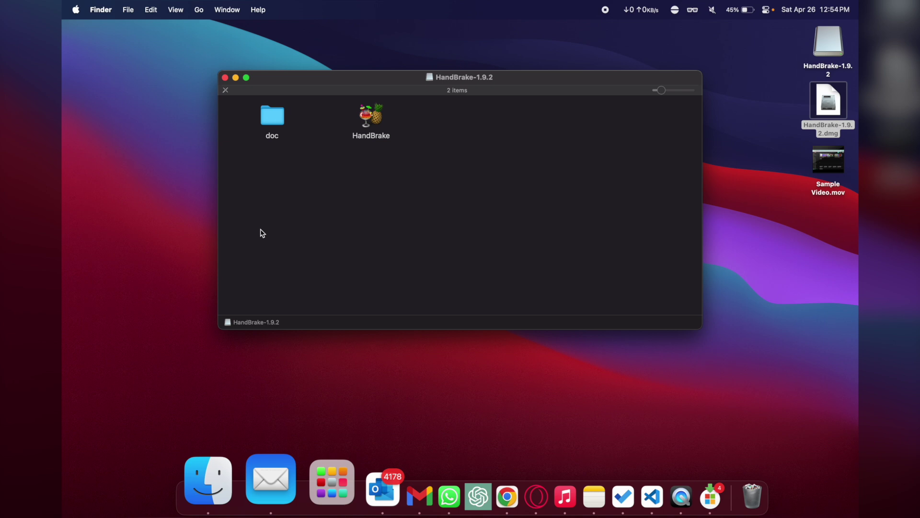
click(294, 246)
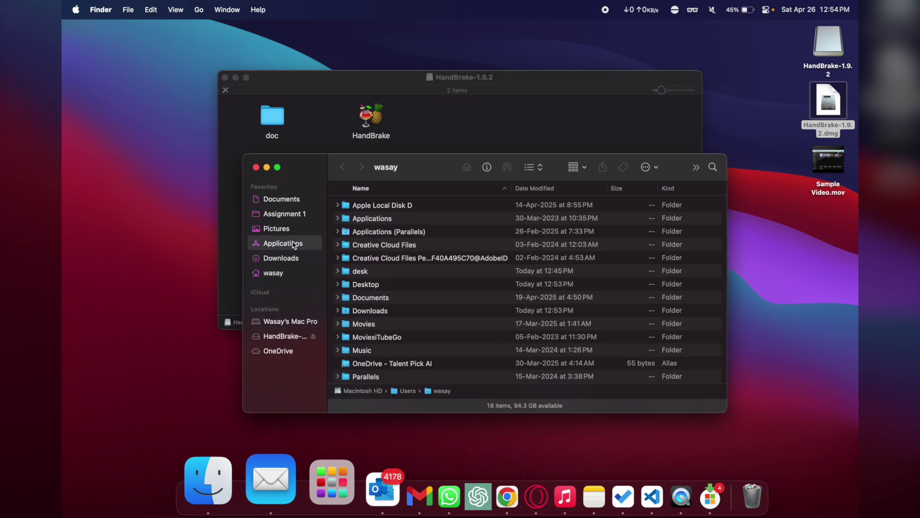
drag(372, 81, 291, 61)
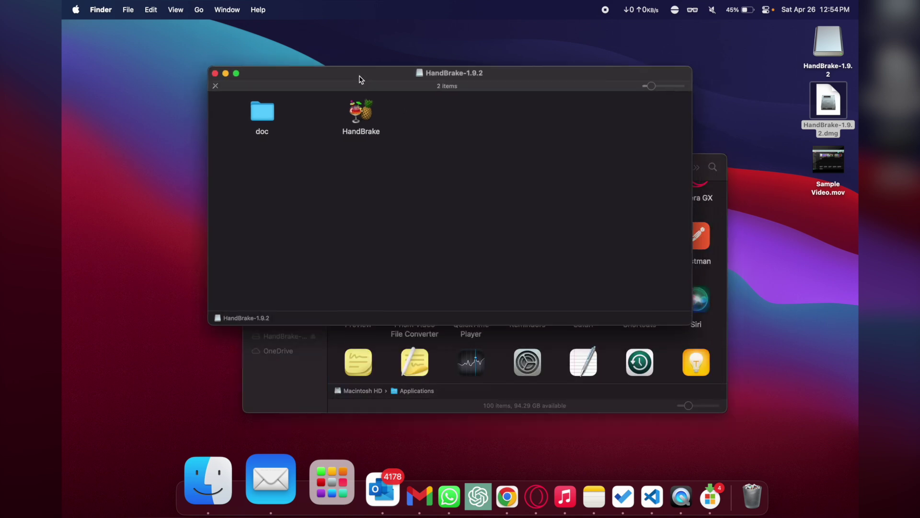
drag(282, 107, 619, 338)
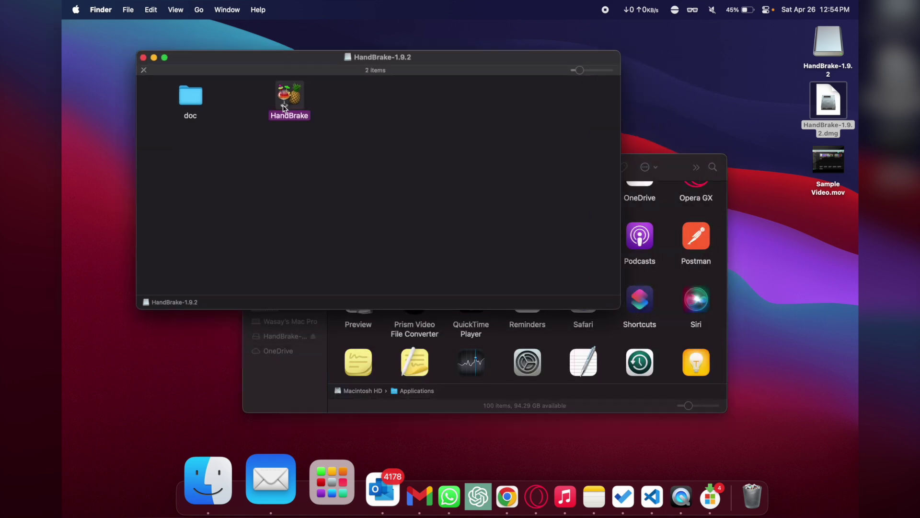
Close the disk image and Applications windows, then eject the HandBrake disk
click(620, 338)
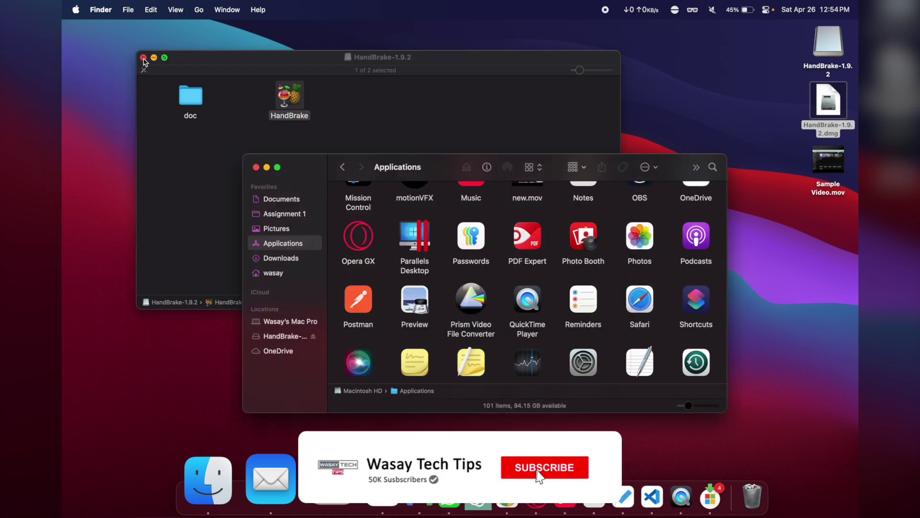
click(144, 57)
click(256, 167)
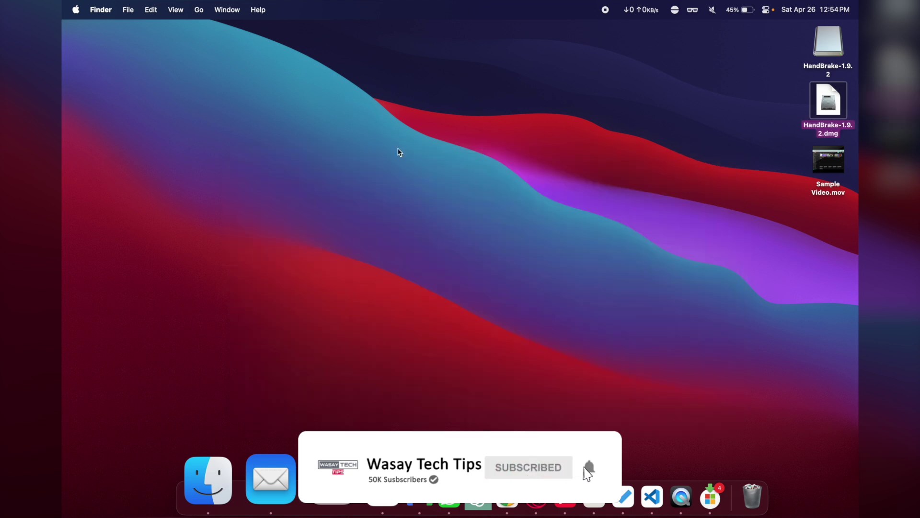
click(827, 45)
right_click(828, 45)
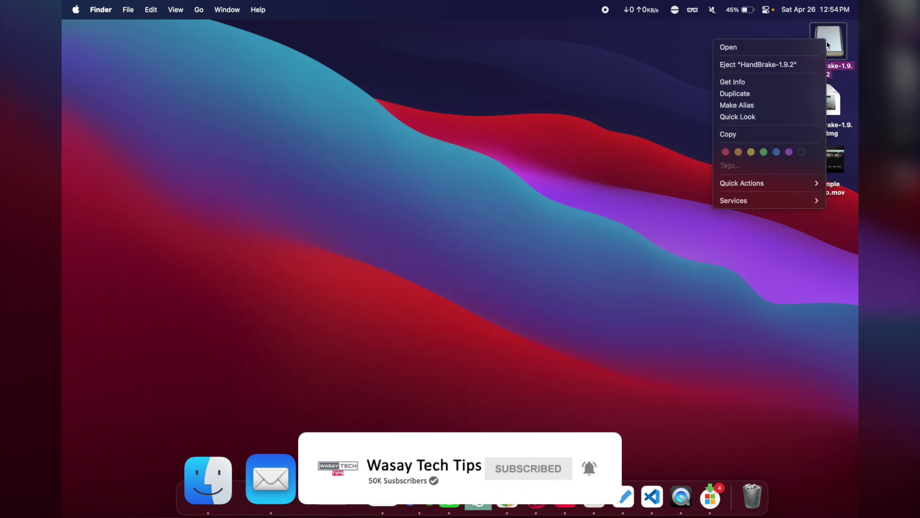
click(789, 65)
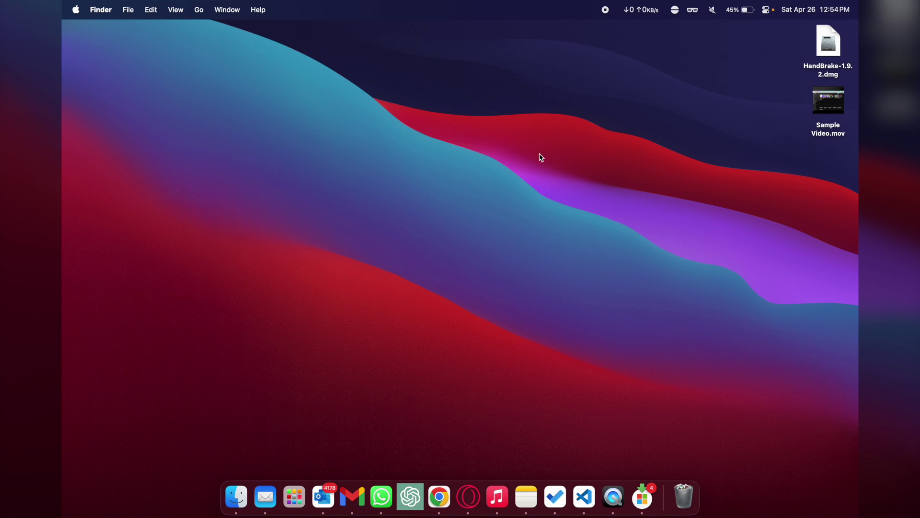
Launch HandBrake from Alfred, allow the downloaded app to open, and cancel the source picker
key(alt+space)
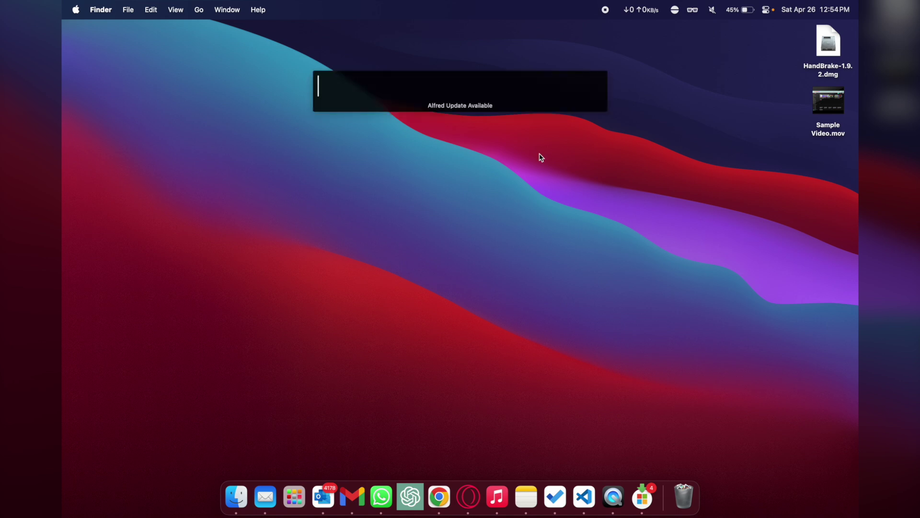
text(h)
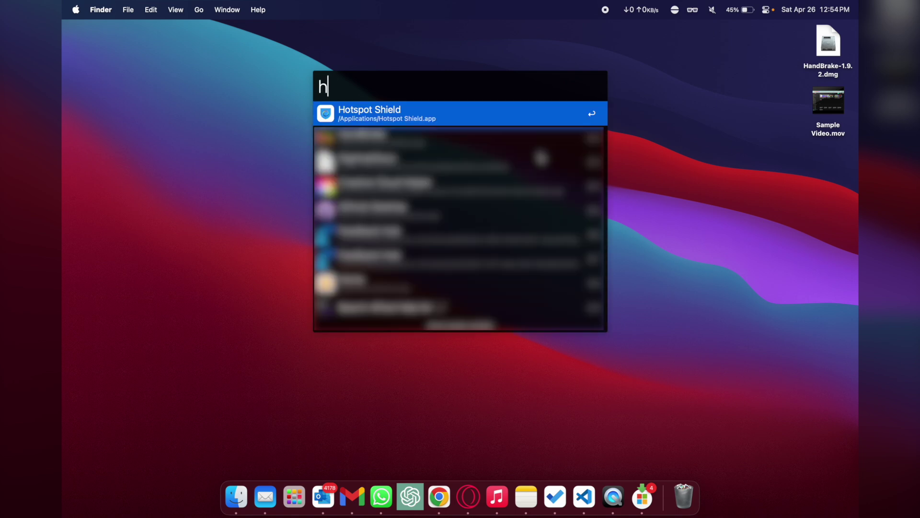
text(and)
click(469, 114)
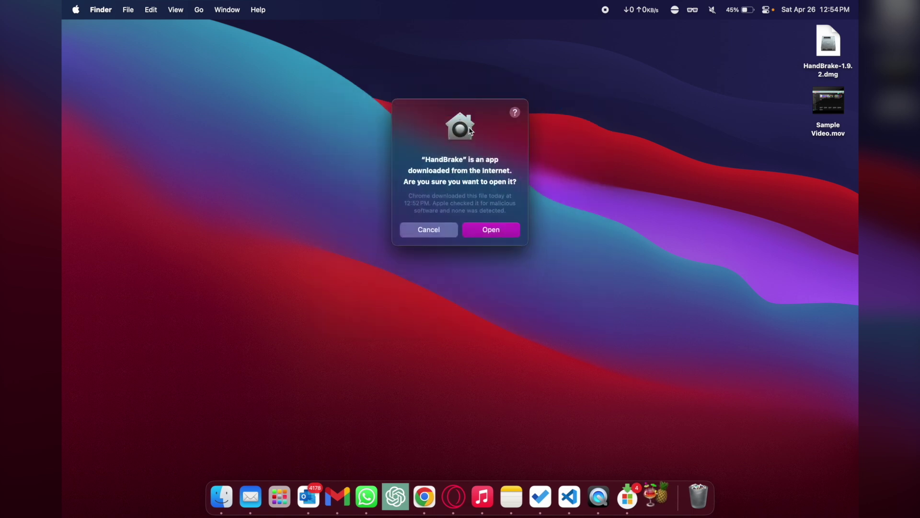
click(496, 233)
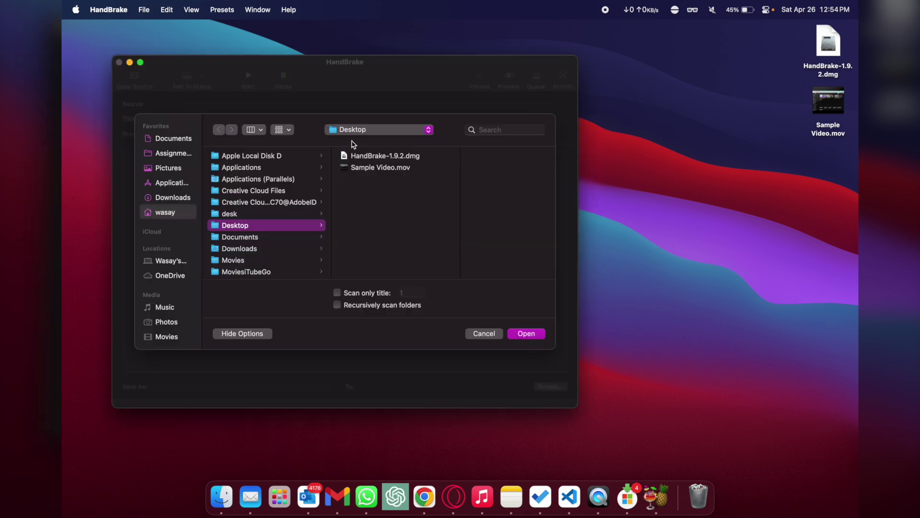
click(491, 336)
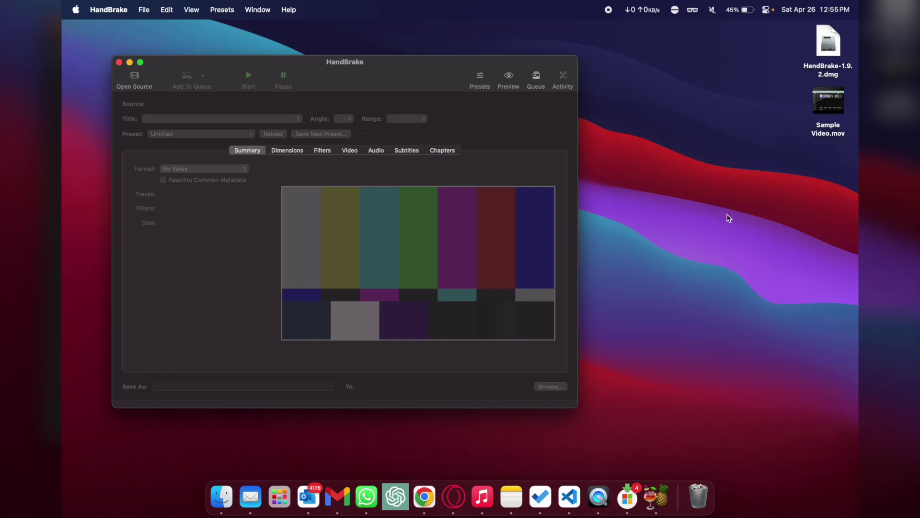
Preview Sample Video.mov in the video player, then close it and return to HandBrake
mouse_move(828, 105)
double_click(847, 113)
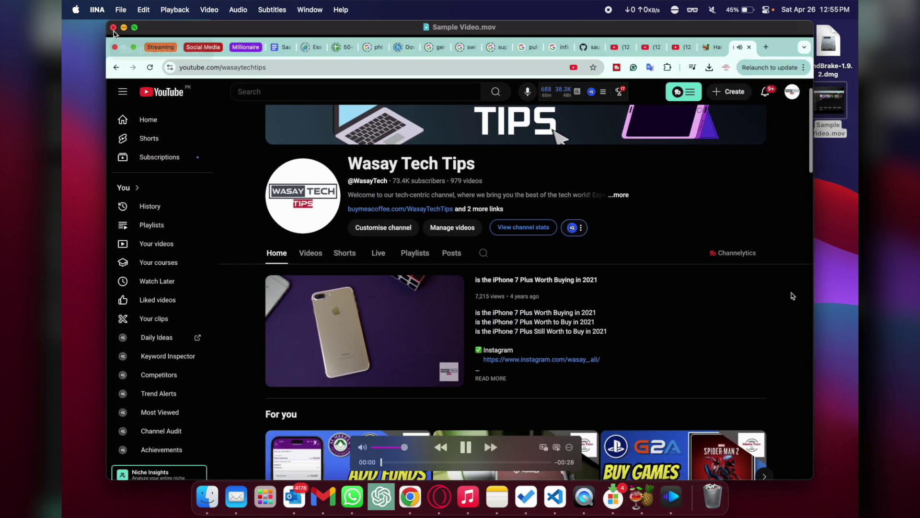
click(113, 26)
click(190, 219)
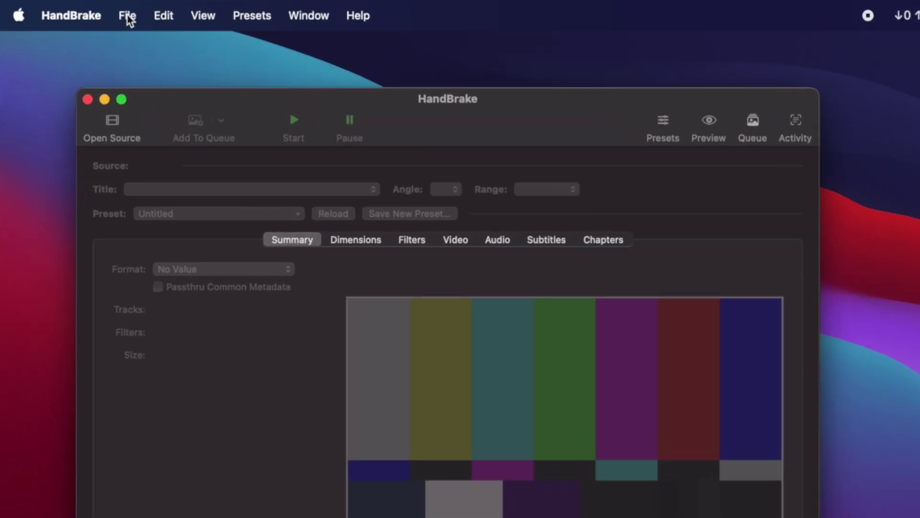
Load Sample Video.mov from the Desktop as HandBrake's source and check its resolution details
click(135, 13)
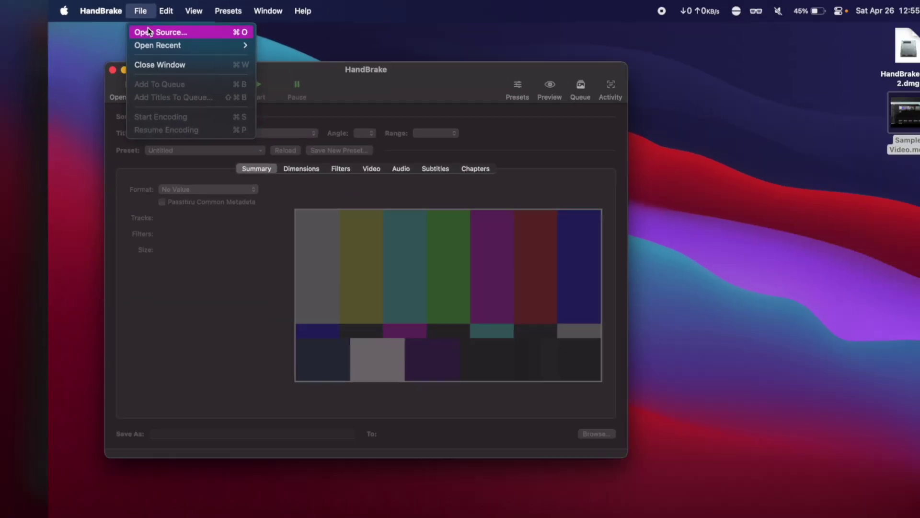
click(149, 26)
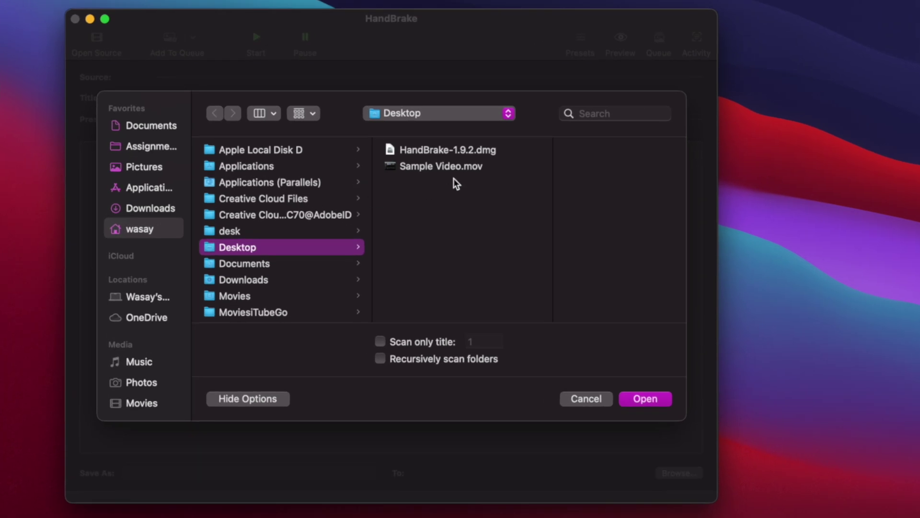
click(446, 172)
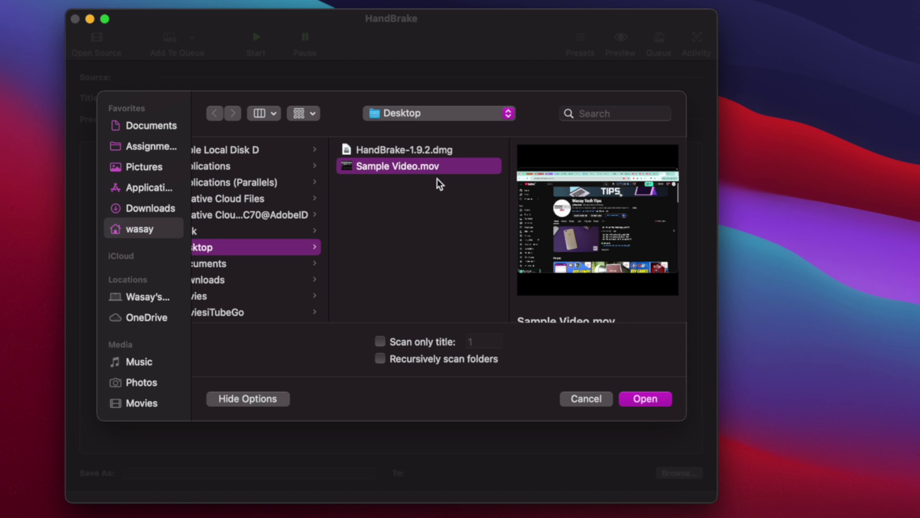
click(646, 400)
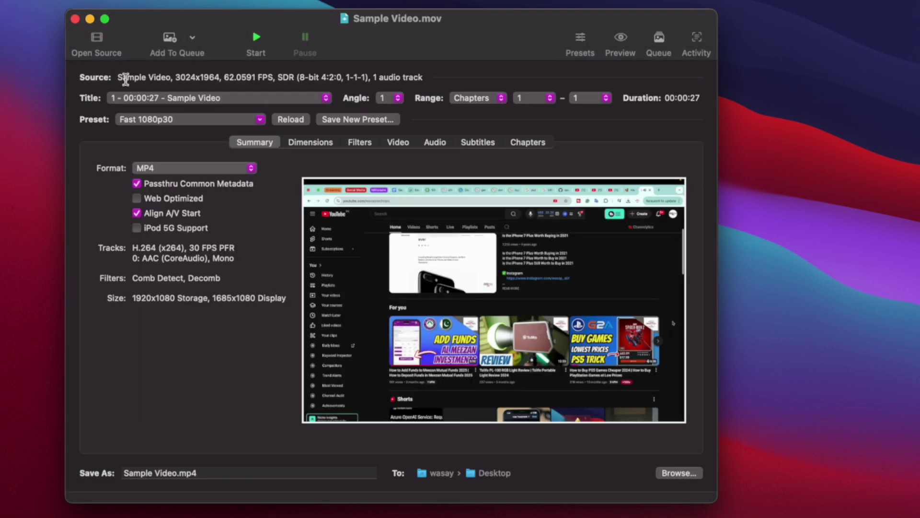
drag(124, 79, 274, 78)
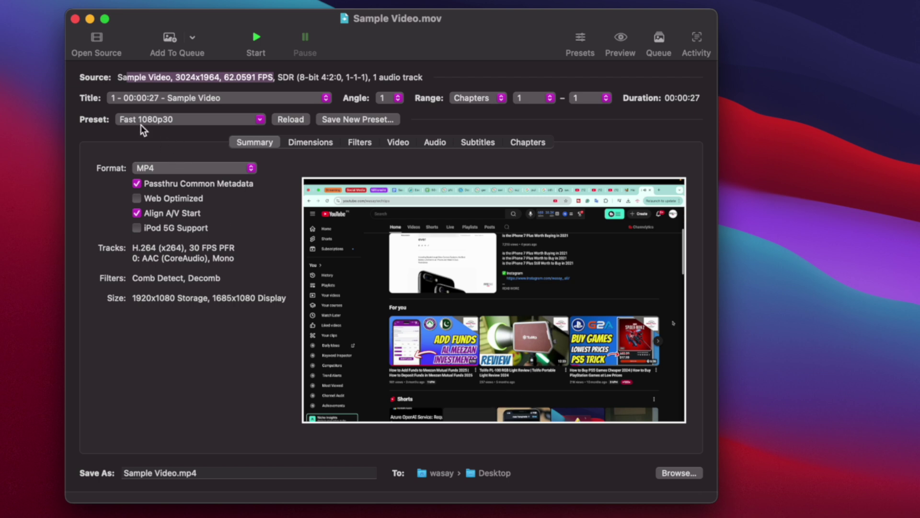
click(163, 120)
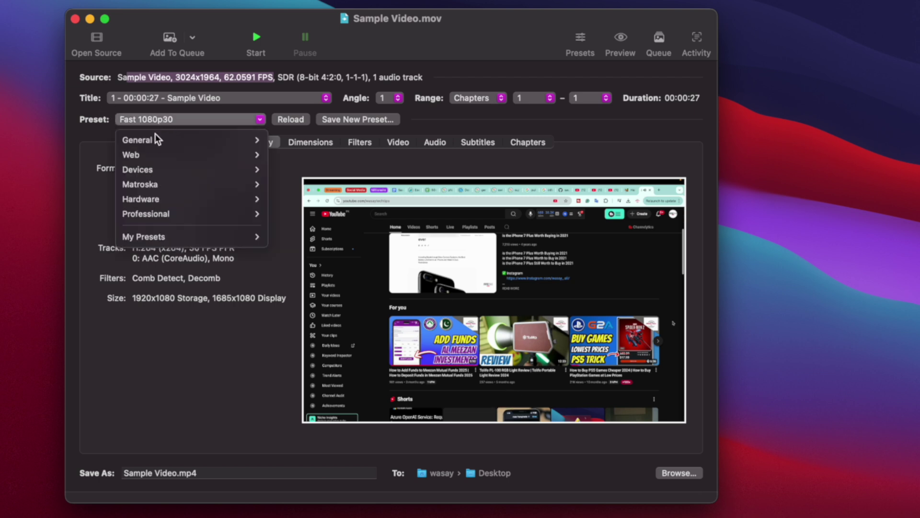
mouse_move(138, 140)
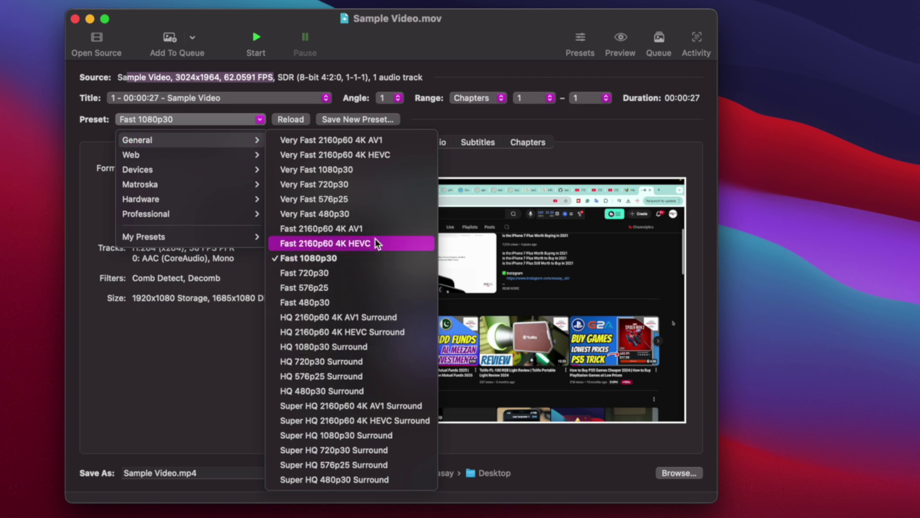
click(91, 142)
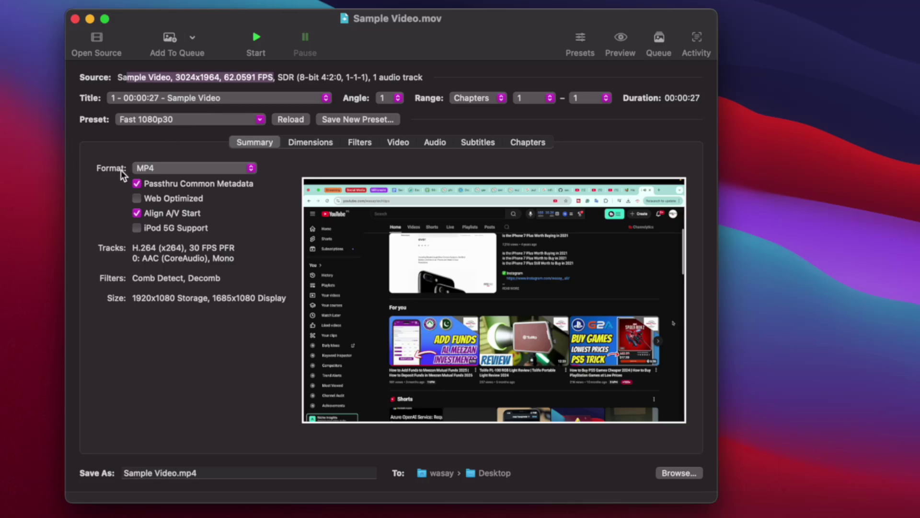
click(179, 169)
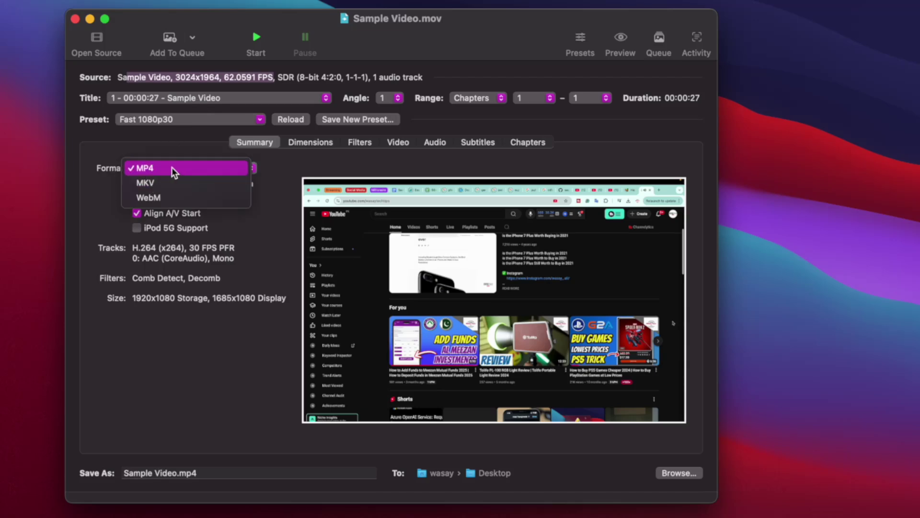
click(179, 167)
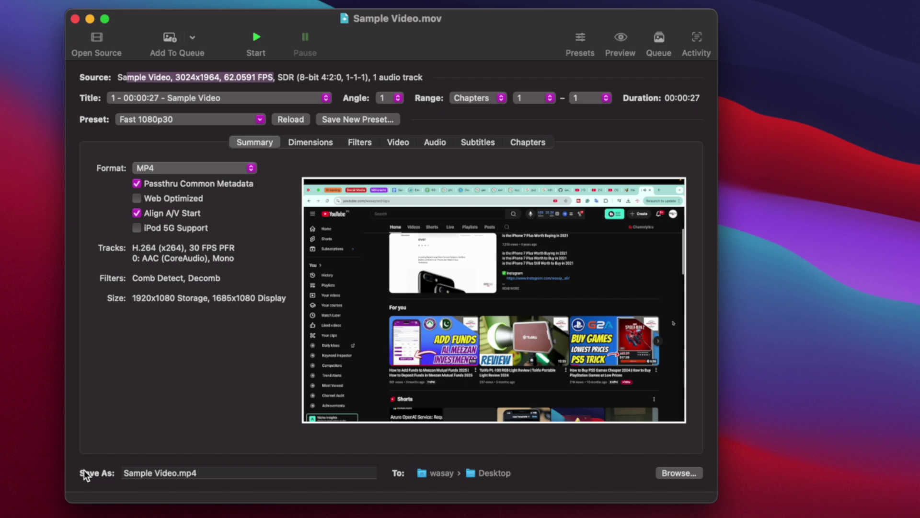
Name the output 'Sample Video Converted.mp4' and choose Desktop as its destination folder
click(169, 475)
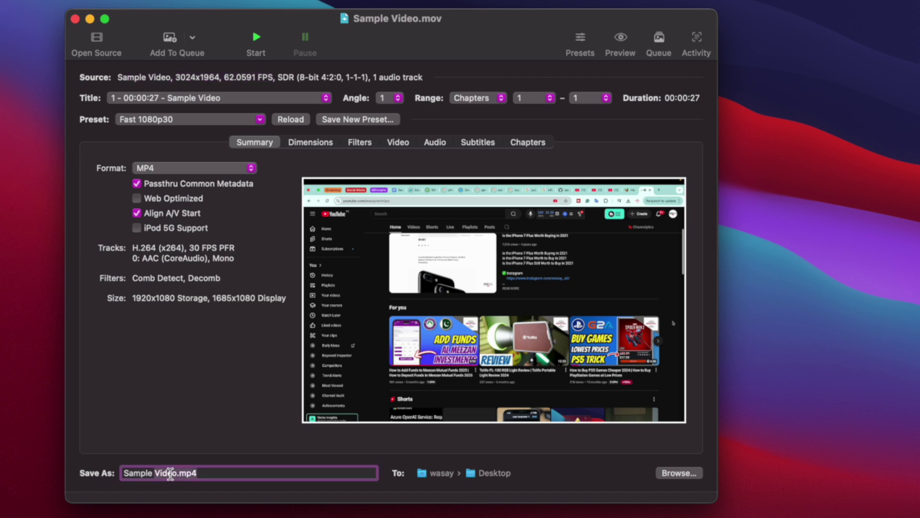
click(173, 473)
text(C)
text(onverted)
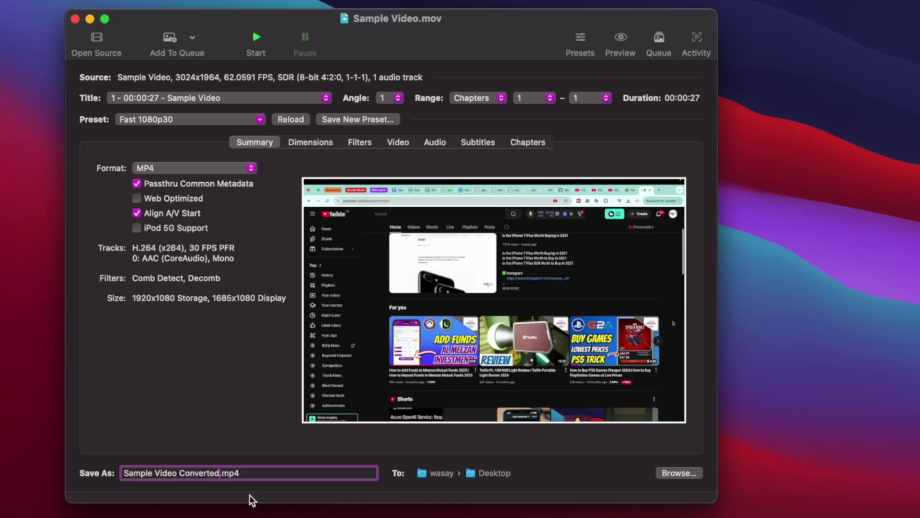
double_click(254, 472)
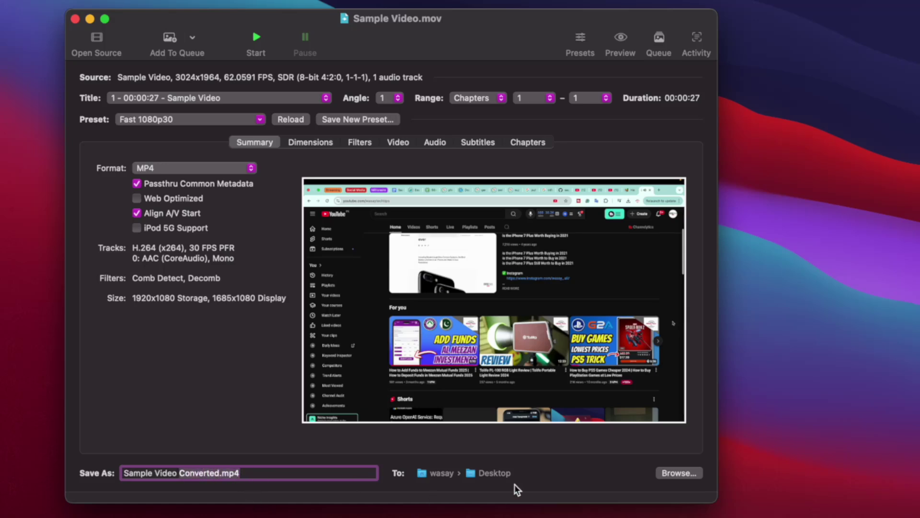
click(675, 475)
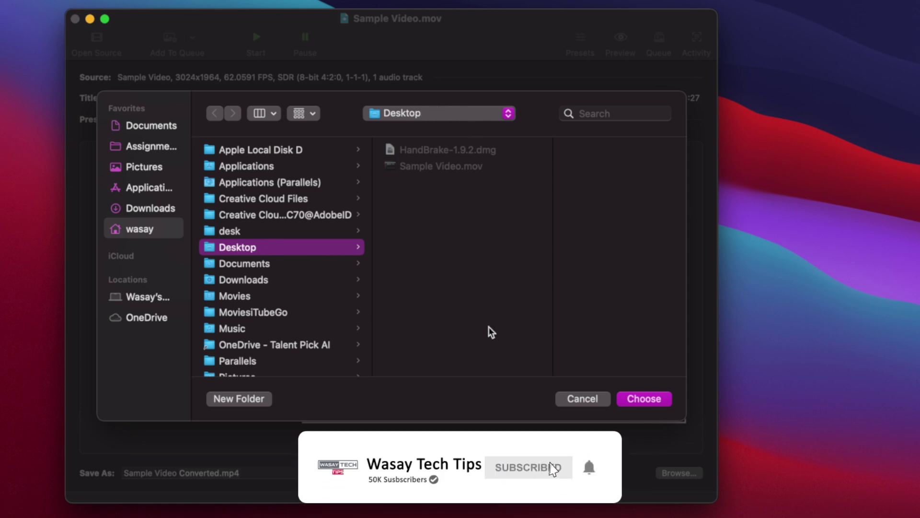
click(642, 399)
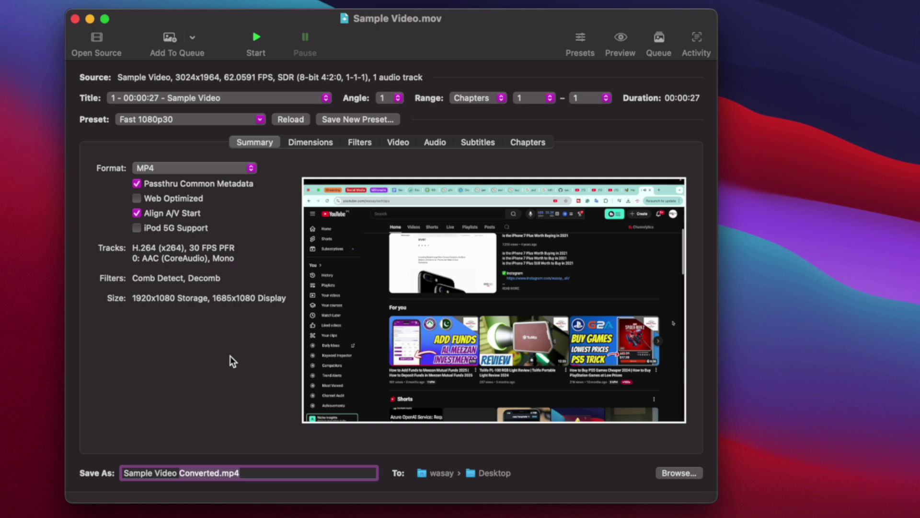
Encode the video, quit HandBrake declining automatic update checks, and return to the desktop
click(257, 40)
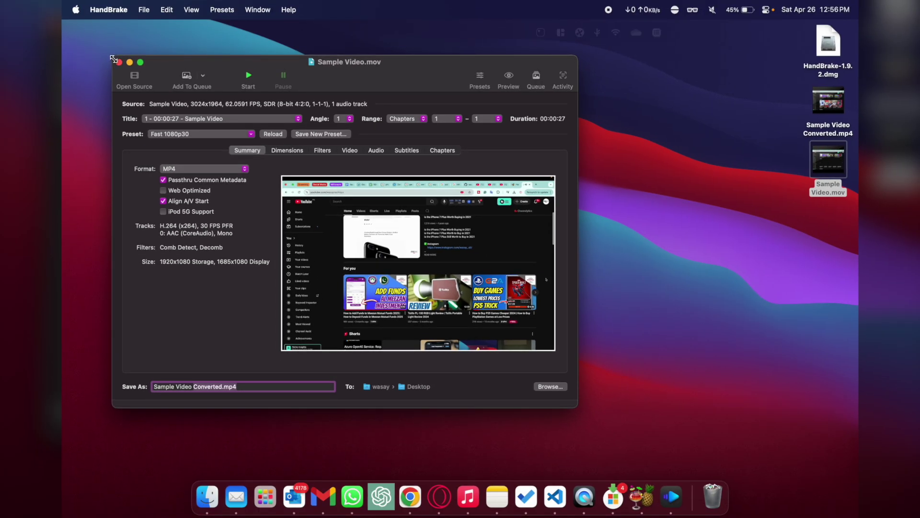
click(116, 62)
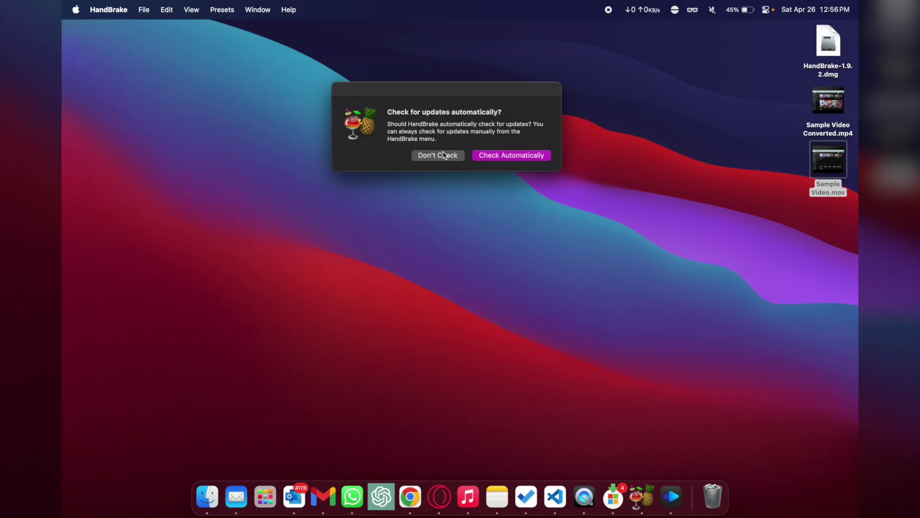
click(443, 157)
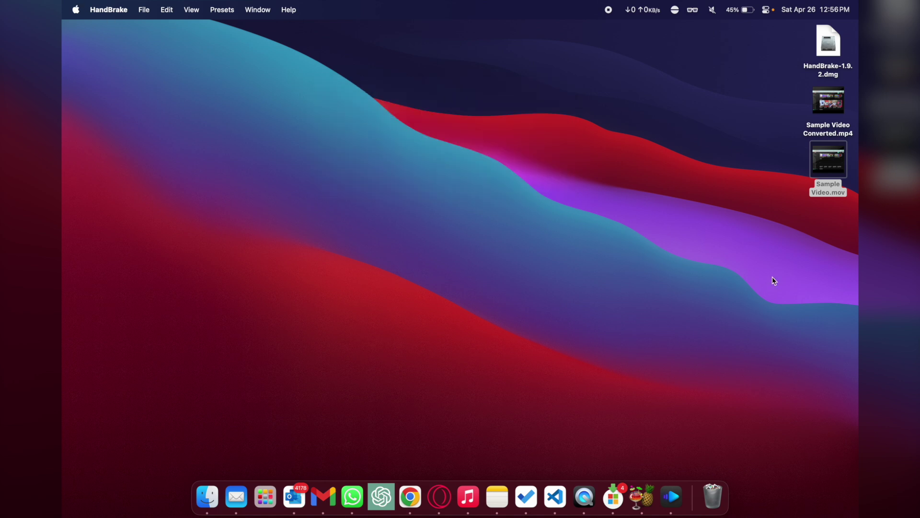
key(super+q)
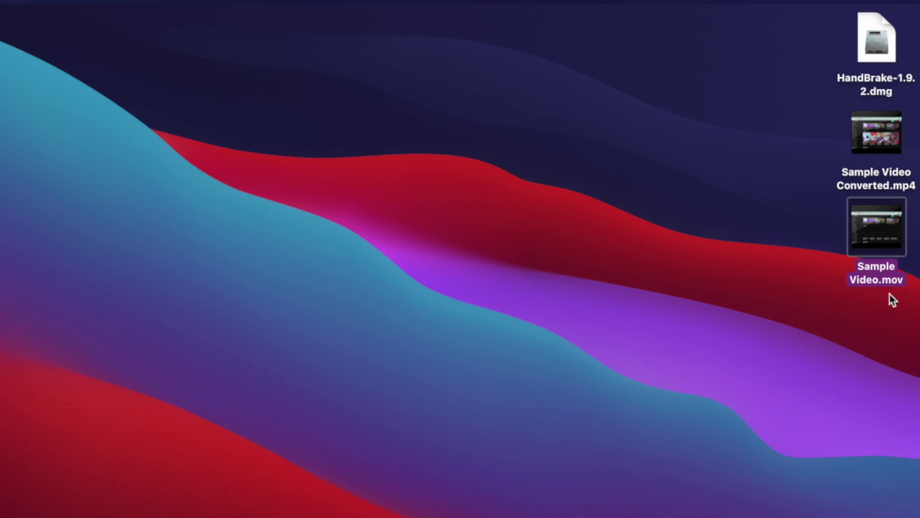
click(883, 183)
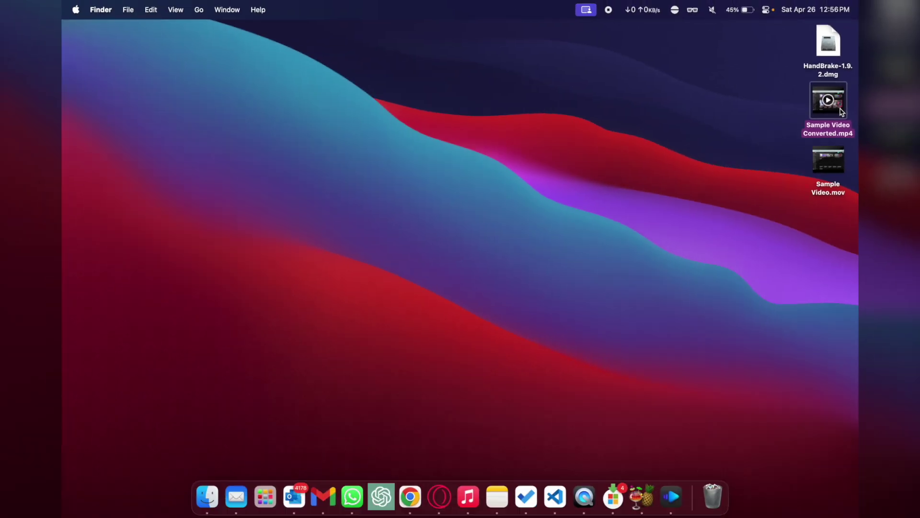
key(space)
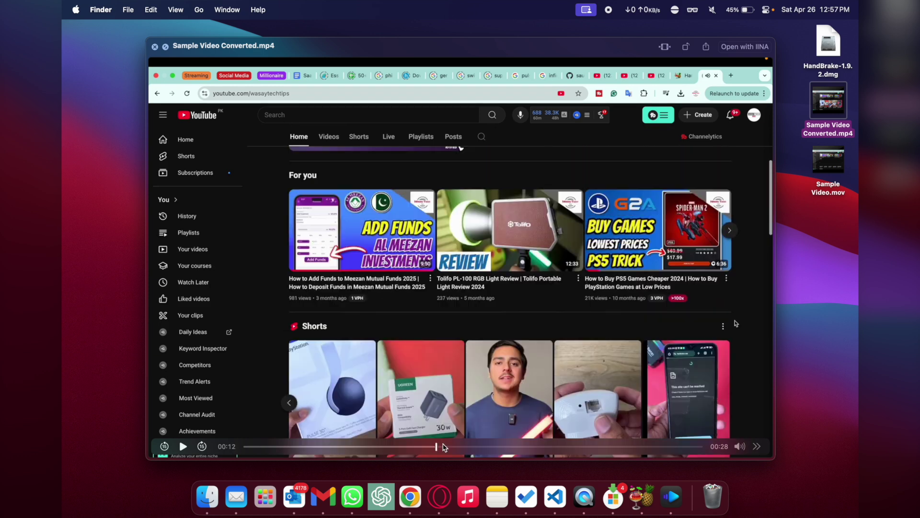
key(space)
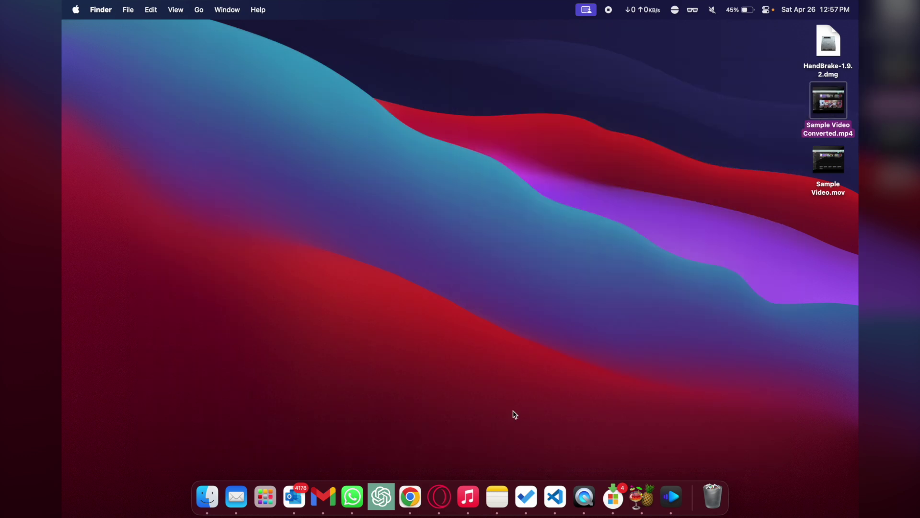
click(754, 166)
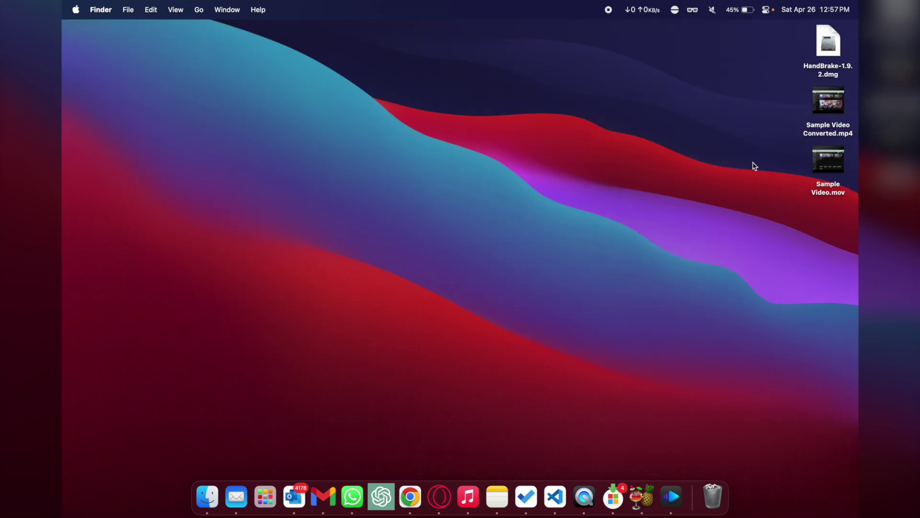